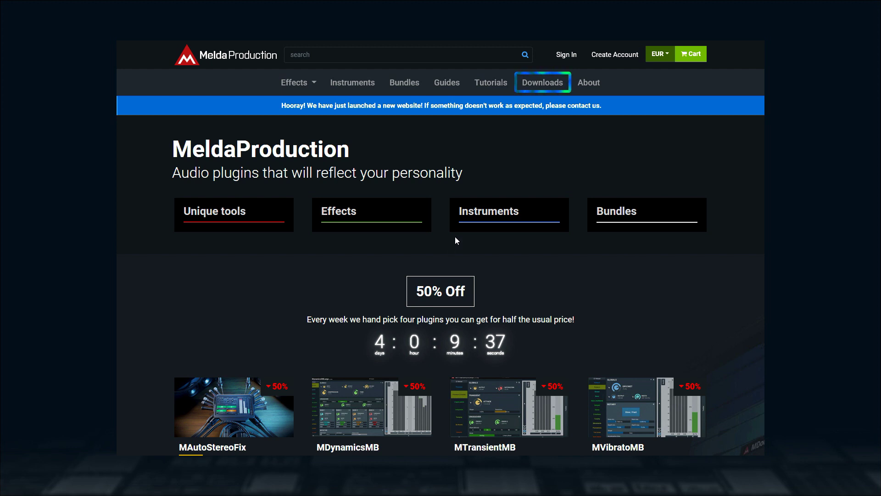
Go to the MeldaProduction Downloads page listing the MAudioPlugins 13.06 installer
left_click(542, 86)
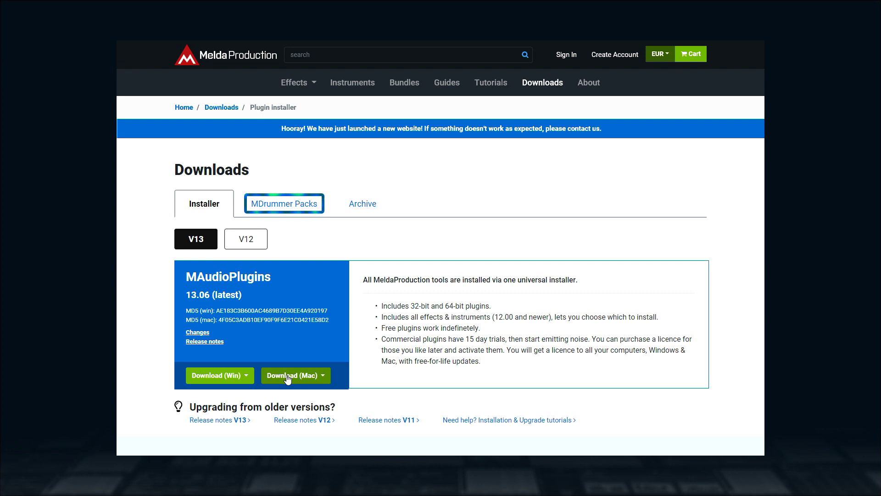
Show the MDrummer Packs downloads and scroll through Essentials, Studio2008, Studio2009 and Studio2018
left_click(286, 207)
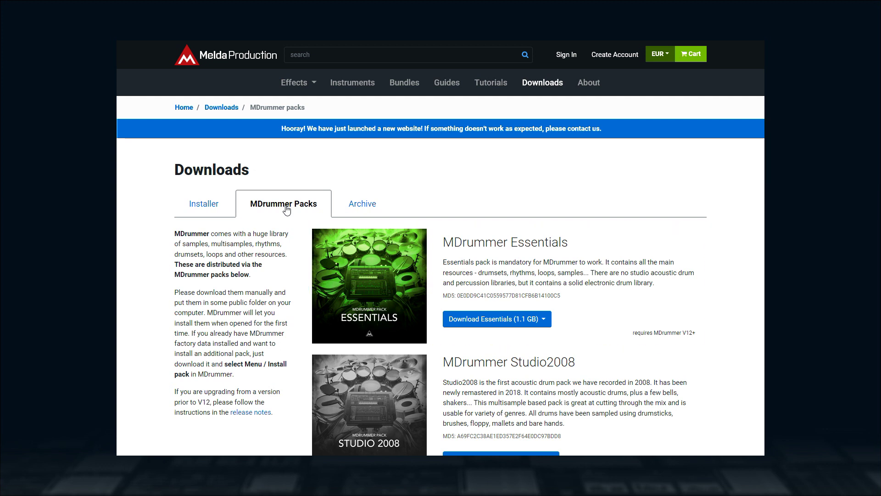
scroll(287, 209, "down", 6)
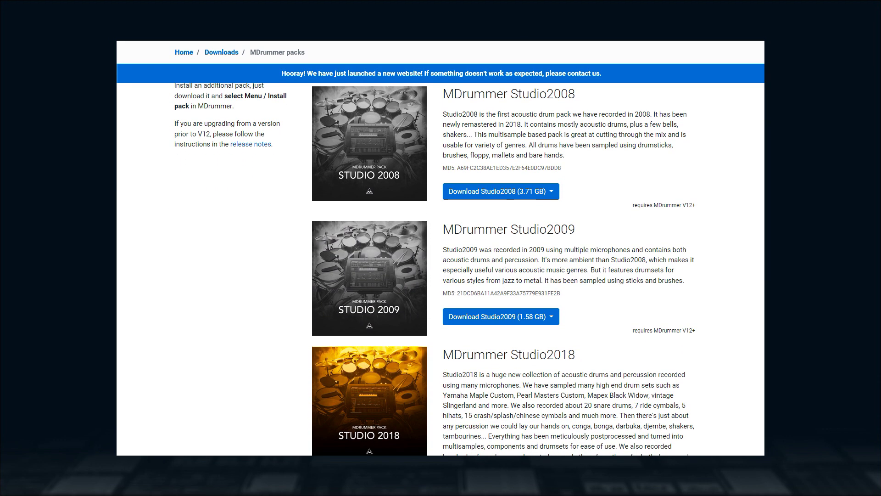
scroll(441, 248, "down", 3)
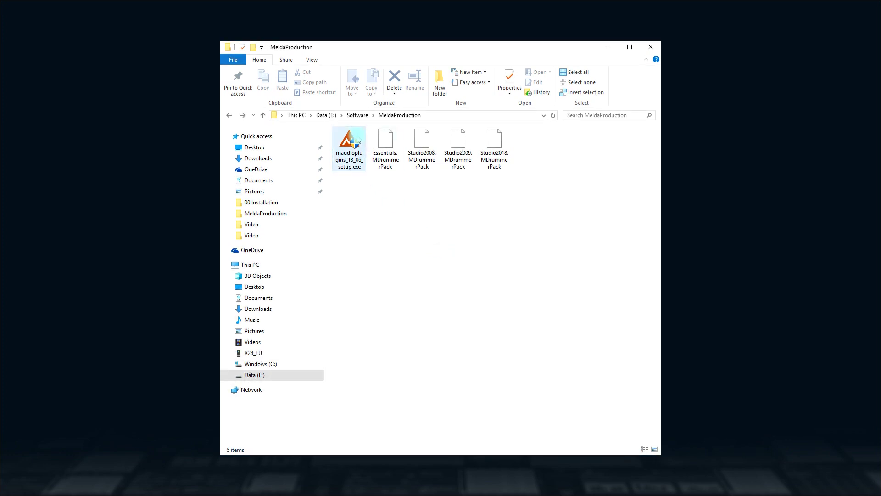
Run maudioplugins_13_06_setup.exe from the MeldaProduction folder
double_click(358, 140)
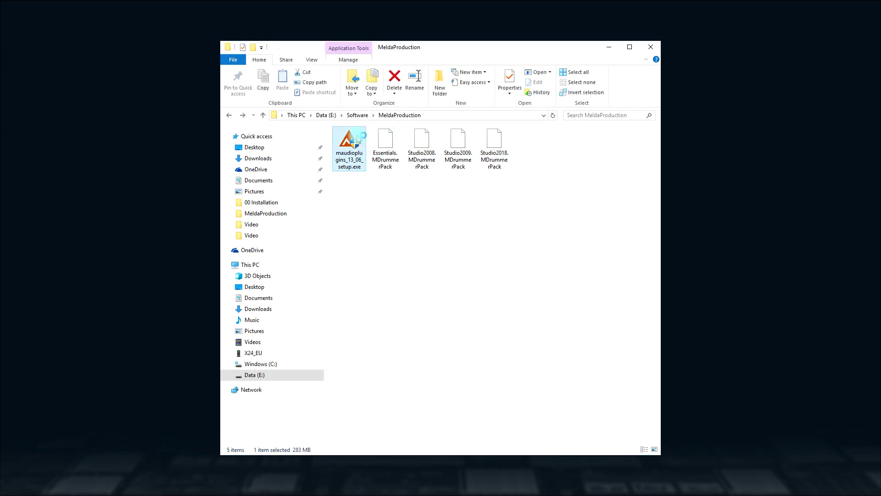
Accept the licence and keep the default formats, 105 plugins and install folders
left_click(427, 357)
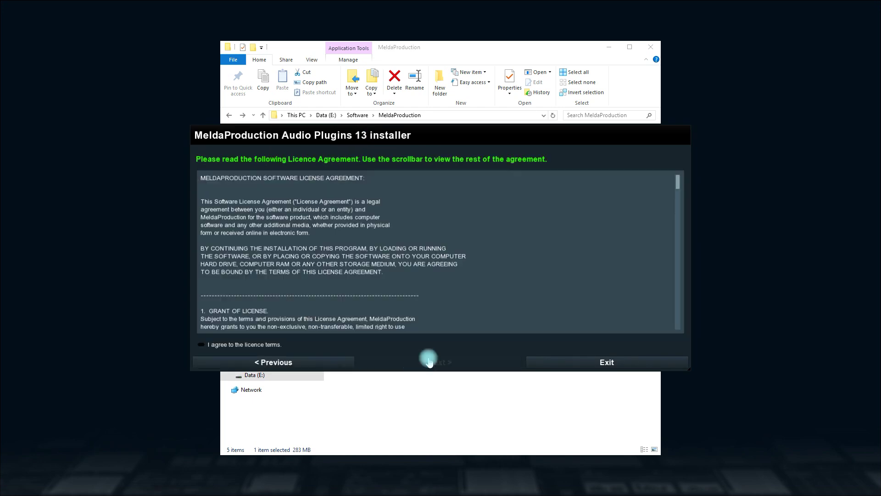
left_click(320, 348)
left_click(390, 363)
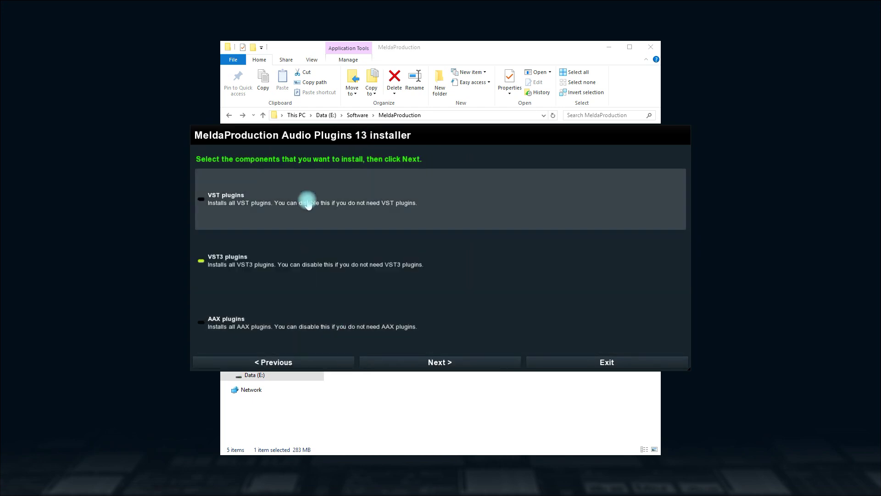
left_click(435, 362)
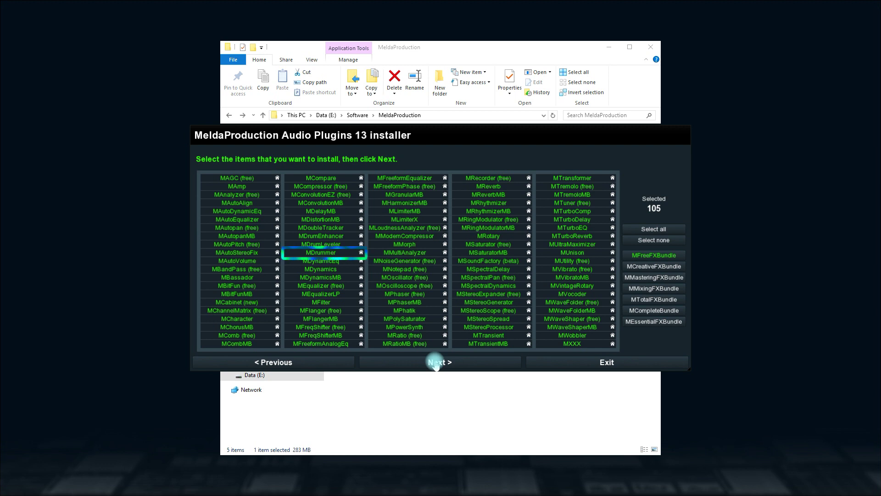
left_click(436, 363)
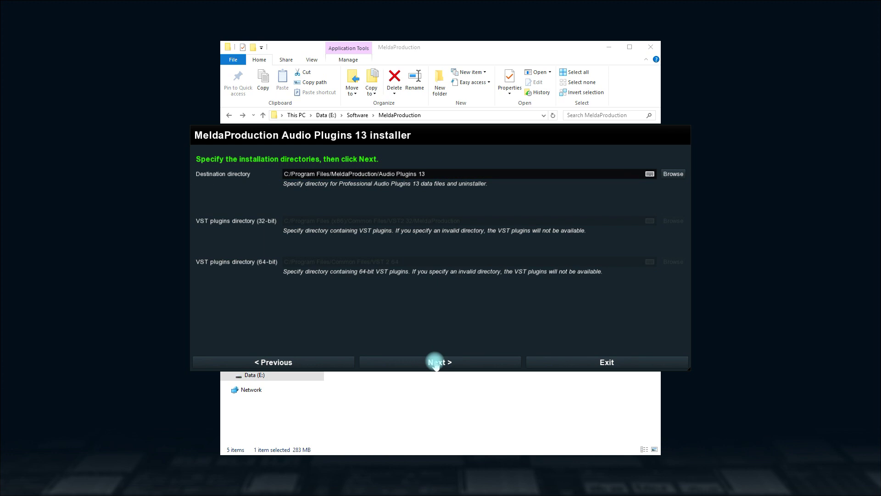
left_click(436, 363)
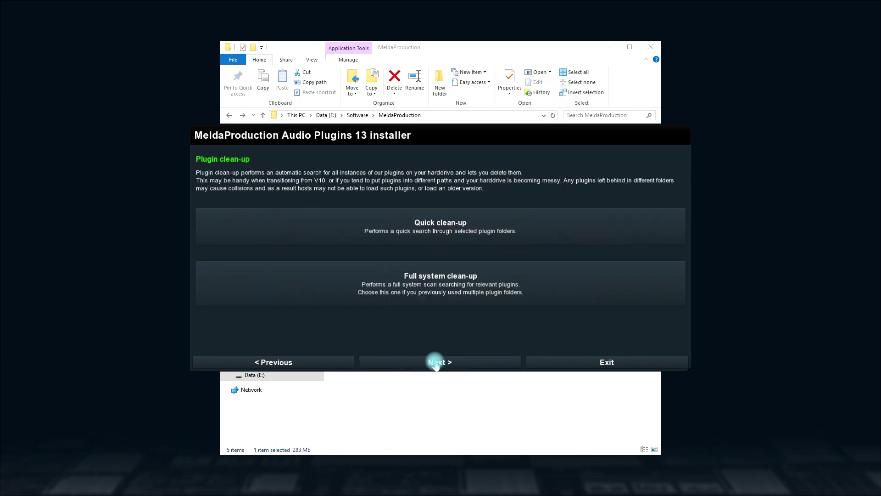
Run a quick clean-up of old plugin copies, install, and exit the installer
left_click(445, 226)
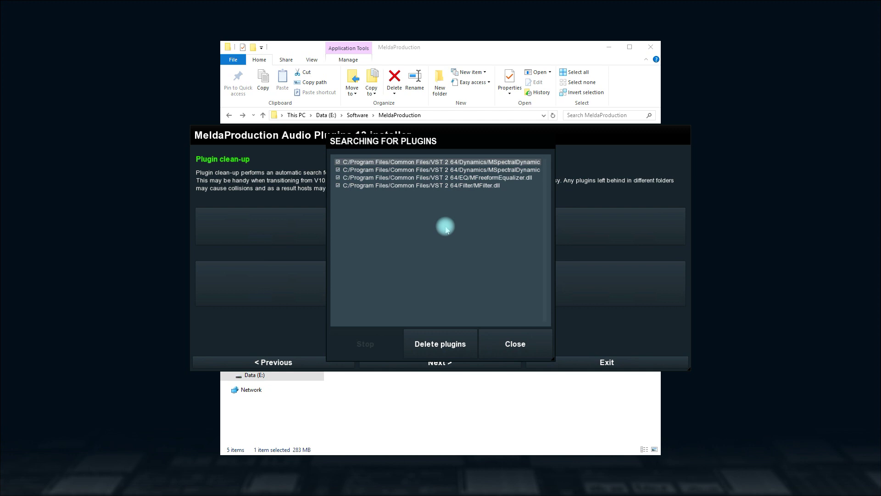
left_click(504, 345)
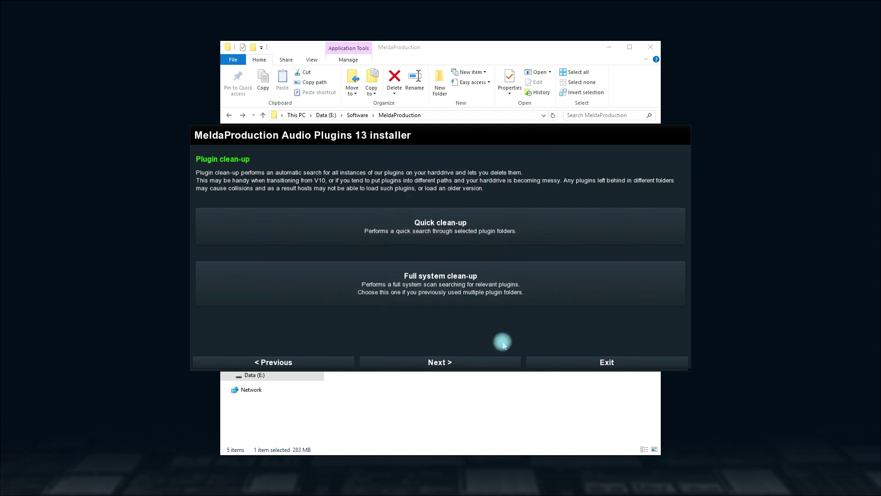
left_click(478, 365)
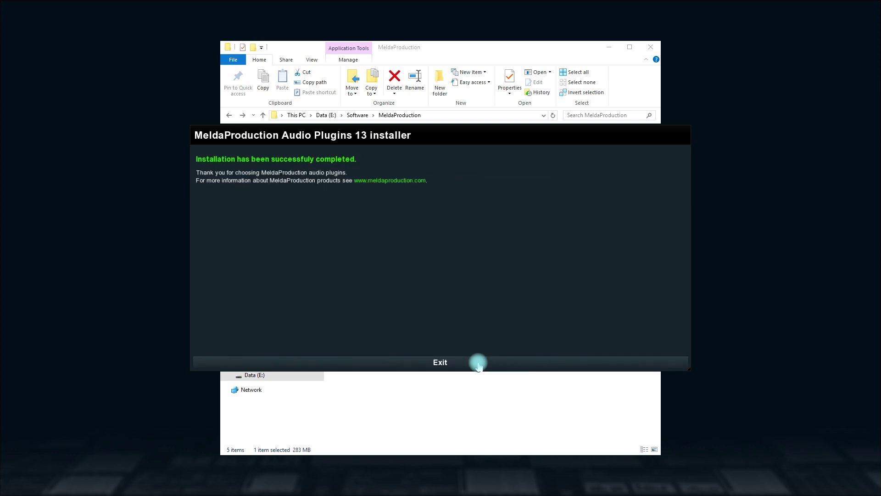
left_click(479, 363)
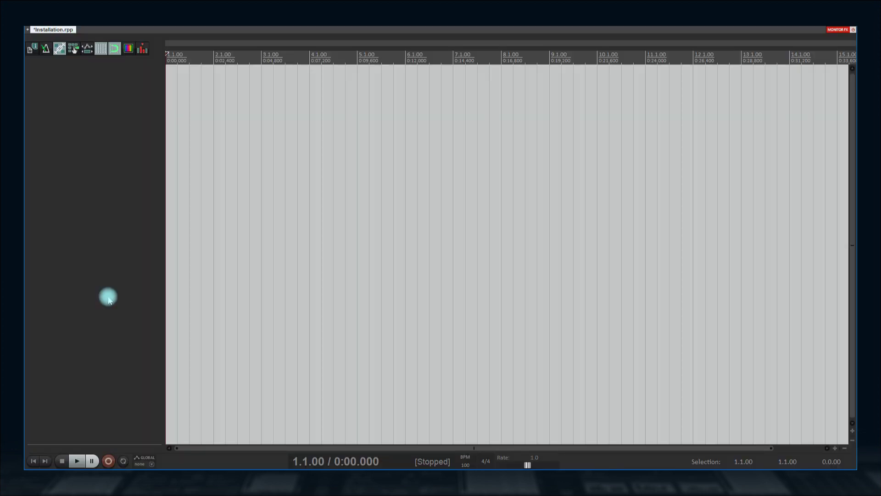
Add a new track in REAPER and bring up its Add FX plugin list
double_click(109, 300)
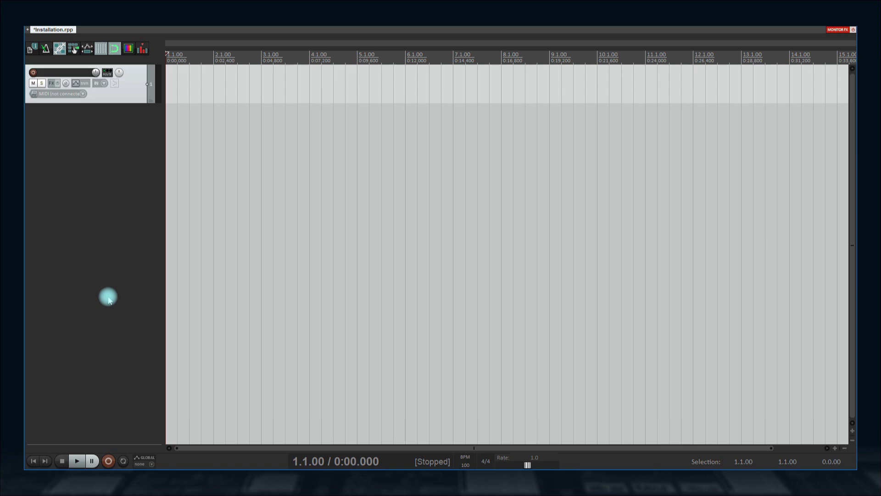
left_click(52, 84)
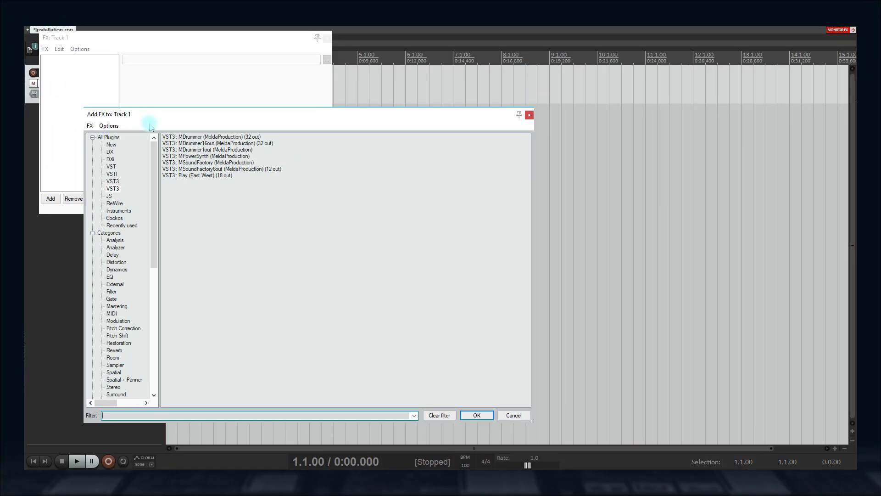
Insert VST3i: MDrummer1out (MeldaProduction) as Track 1's instrument
double_click(183, 150)
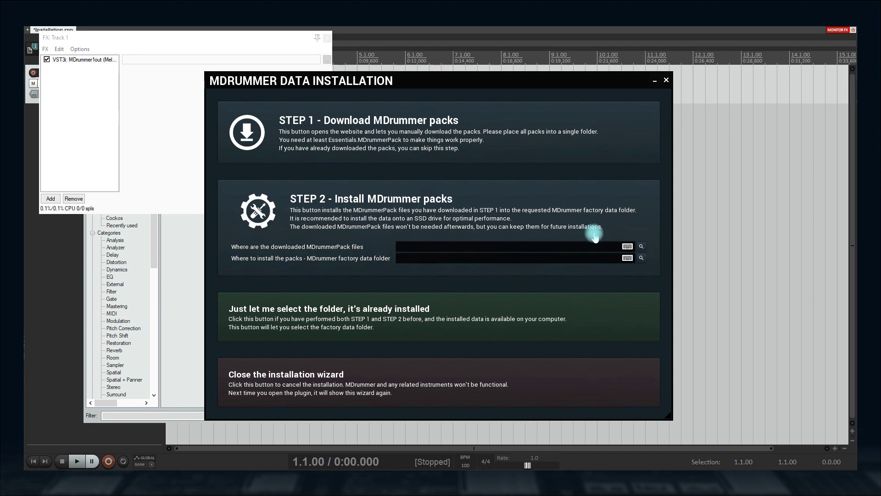
Set pack source E:/Software/MeldaProduction and destination C:/MDrummer DATA, then install the packs
left_click(641, 248)
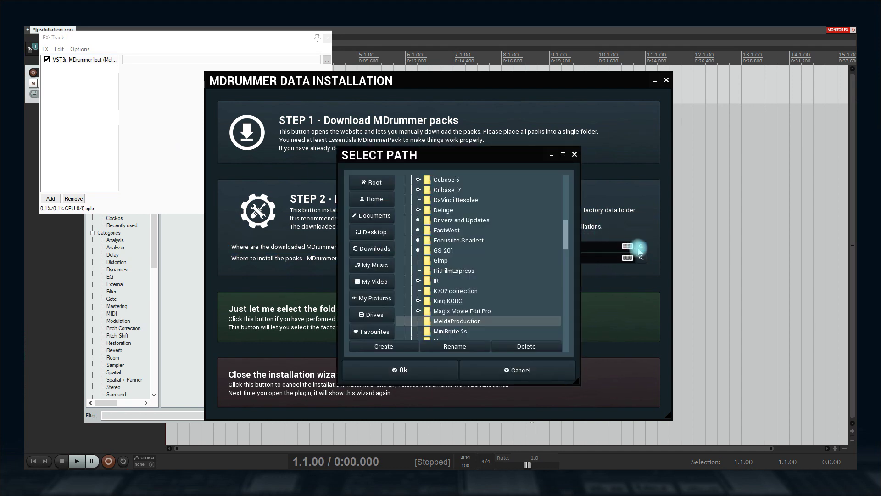
left_click(428, 371)
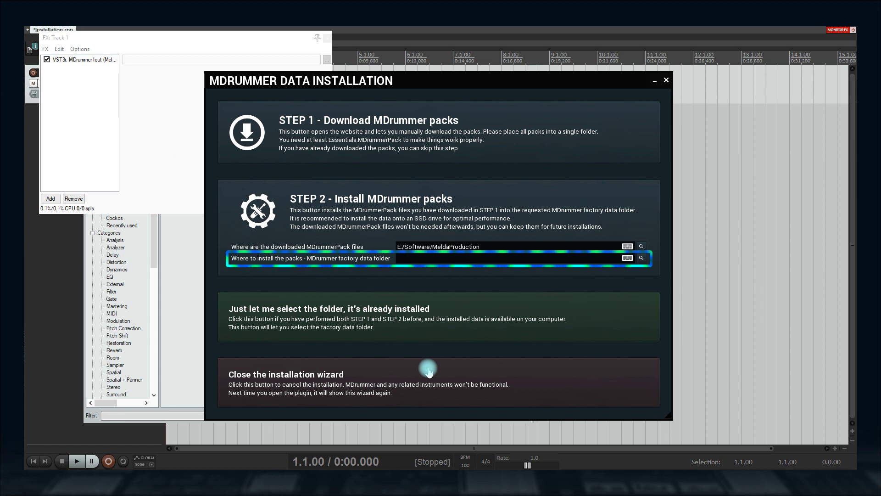
left_click(641, 259)
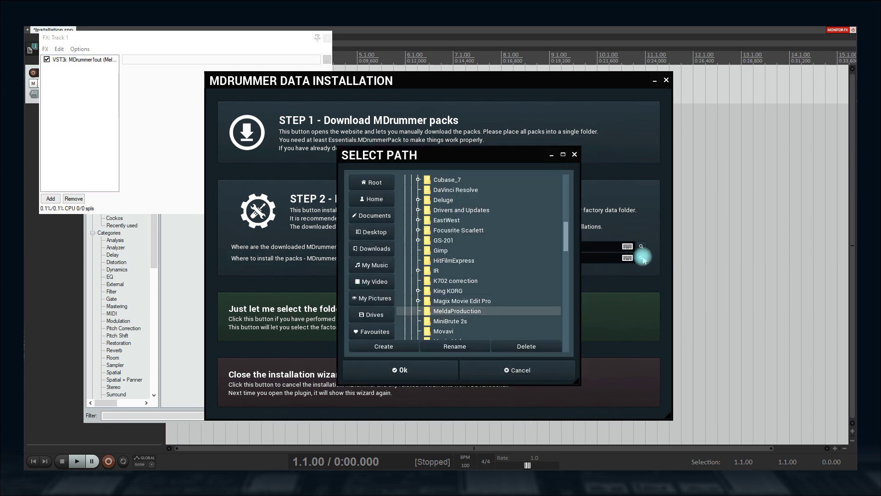
left_click_drag(565, 240, 564, 190)
left_click(406, 190)
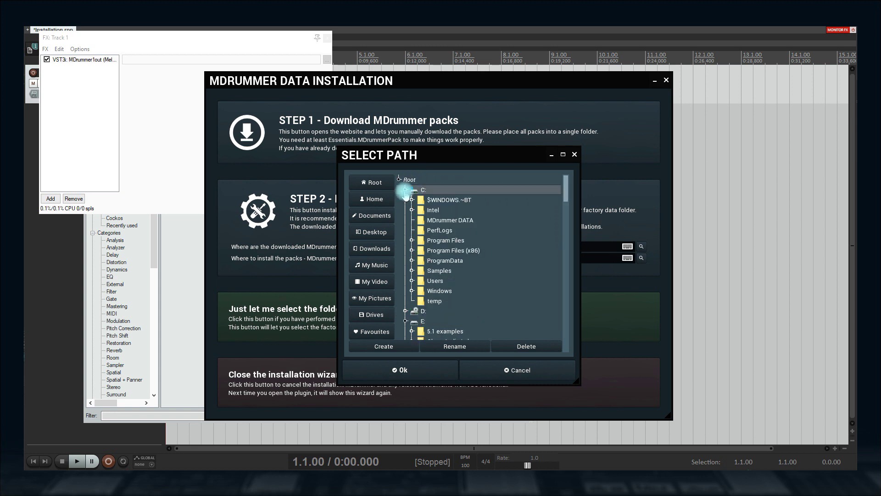
left_click(442, 221)
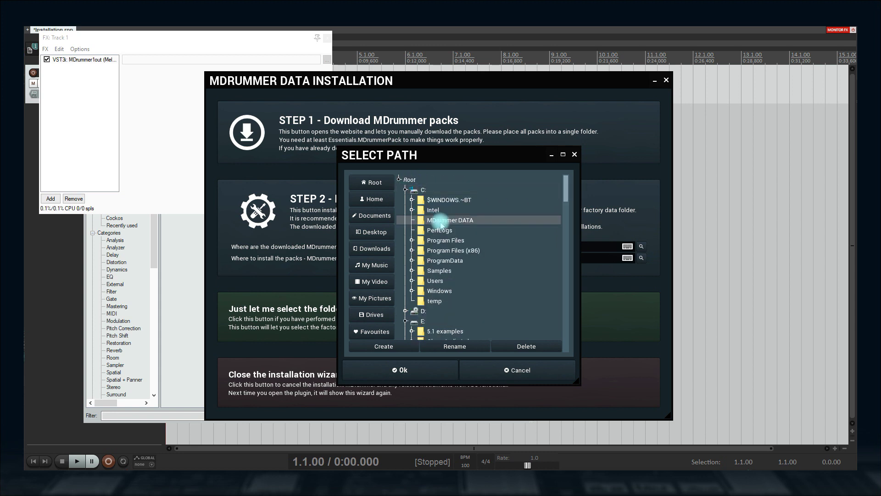
left_click(425, 369)
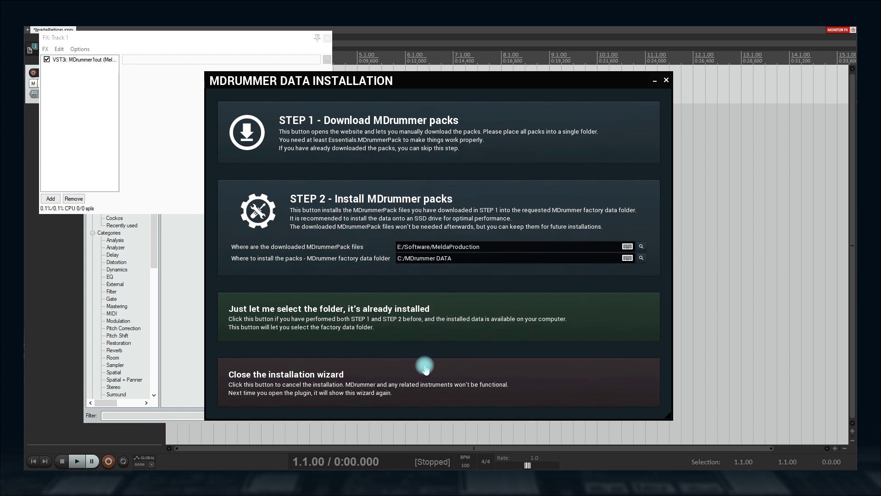
left_click(332, 242)
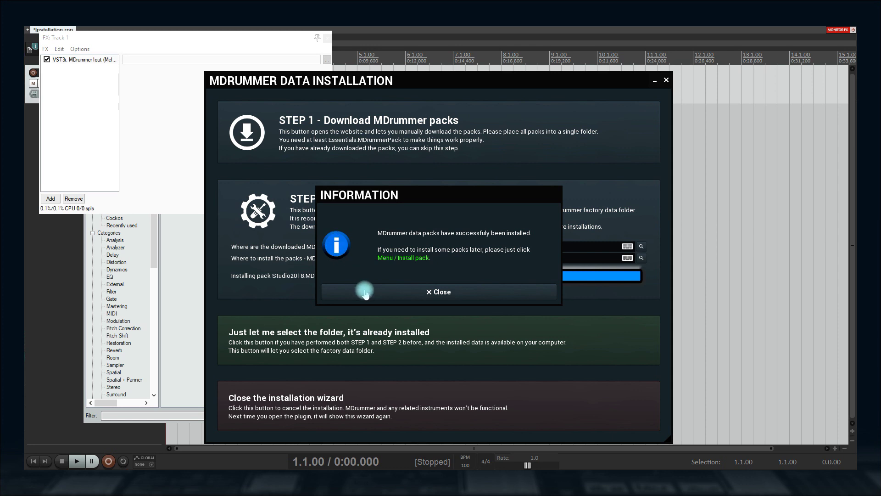
Dismiss the success message, delete MDrummer1out from Track 1 and re-add it
left_click(366, 293)
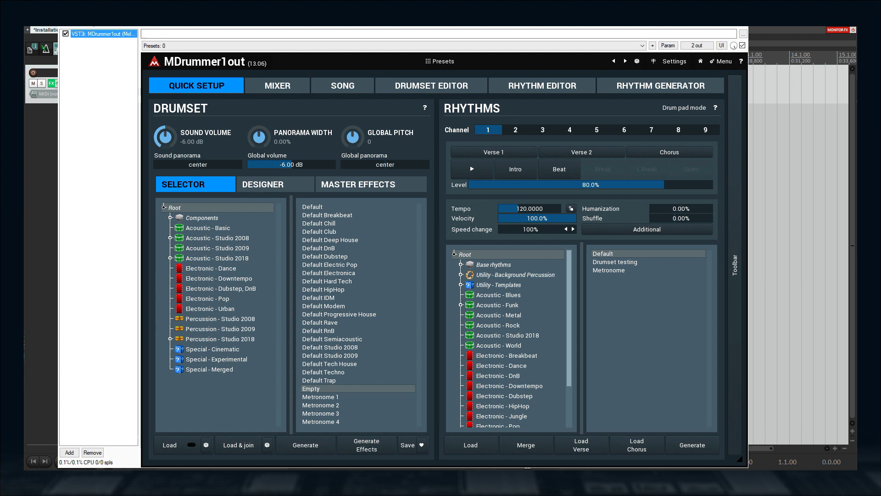
key("Delete")
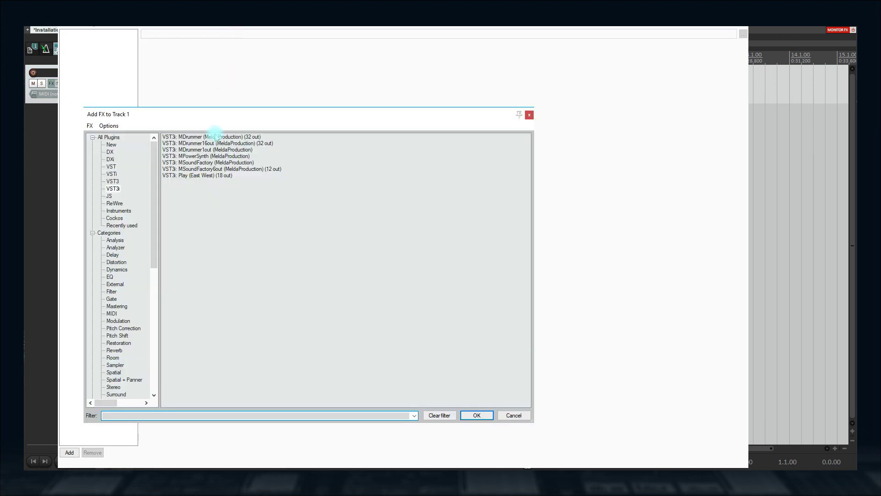
double_click(216, 150)
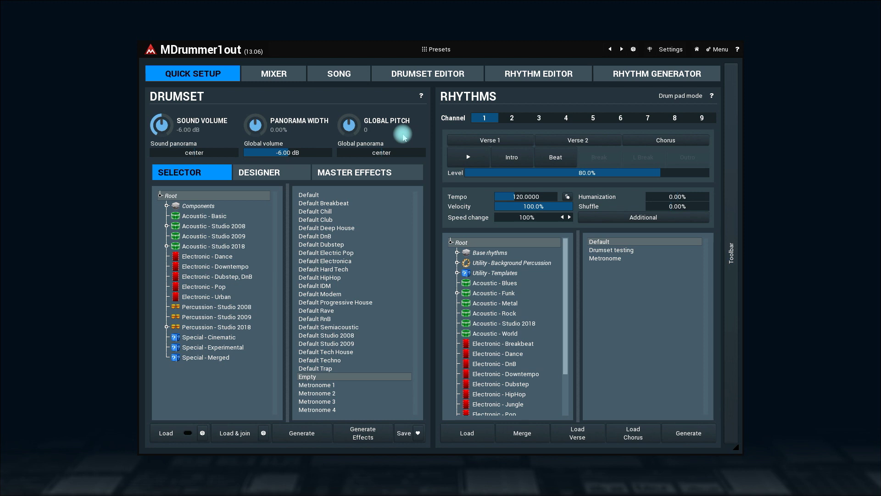
Activate MDrummer with the licence_MDrummerLarge file, confirm registration, and close Settings
left_click(675, 52)
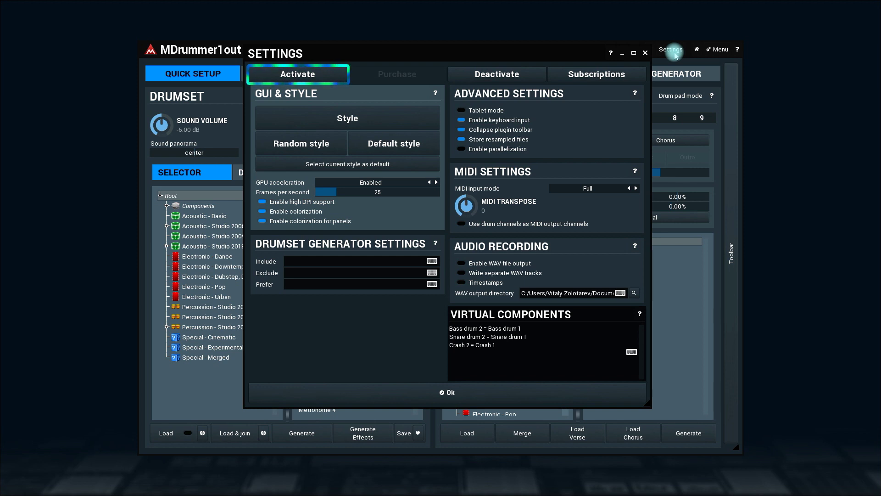
left_click(303, 80)
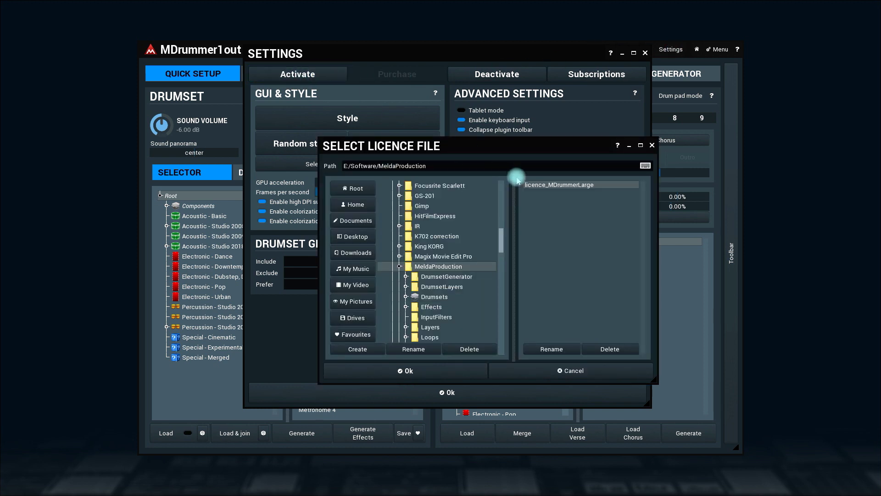
left_click(534, 187)
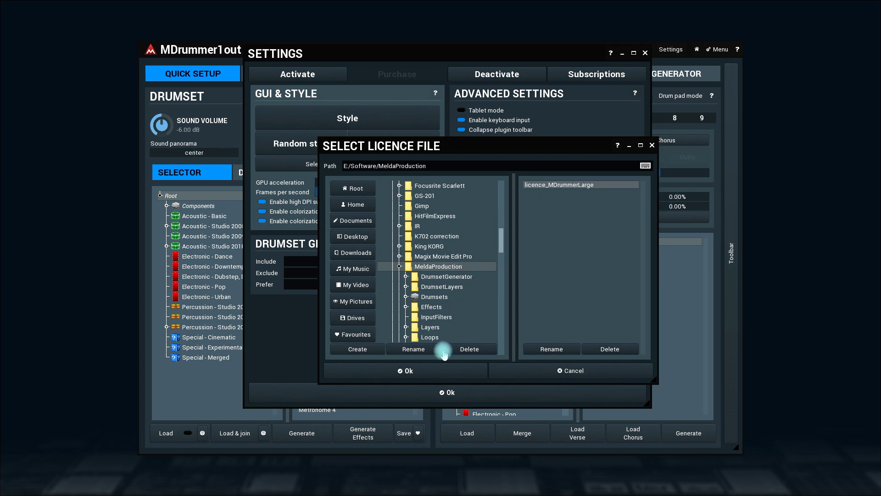
left_click(434, 373)
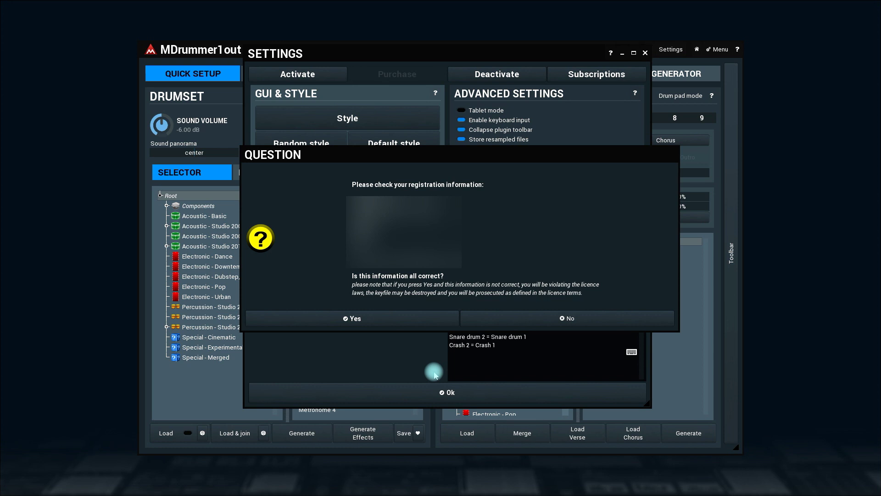
left_click(387, 320)
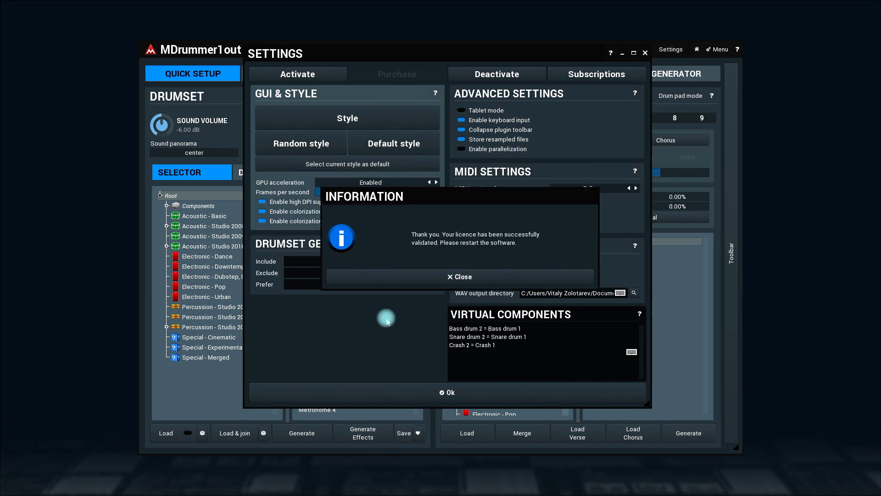
left_click(408, 277)
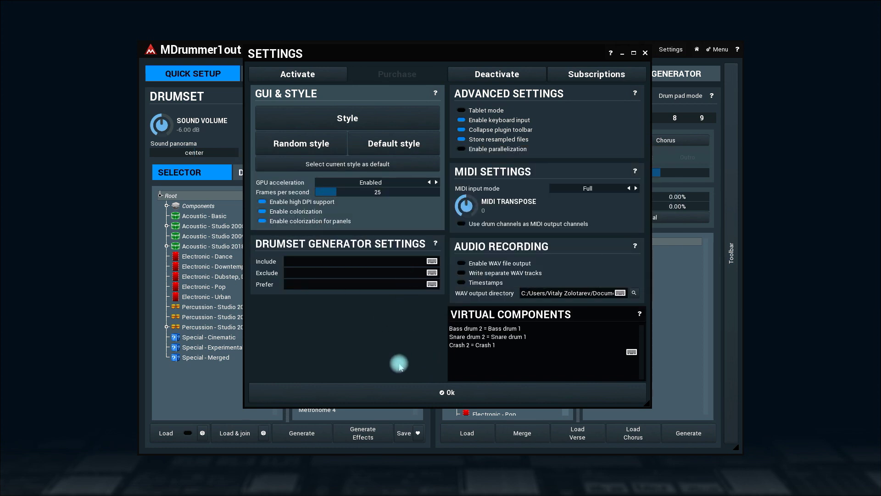
left_click(398, 393)
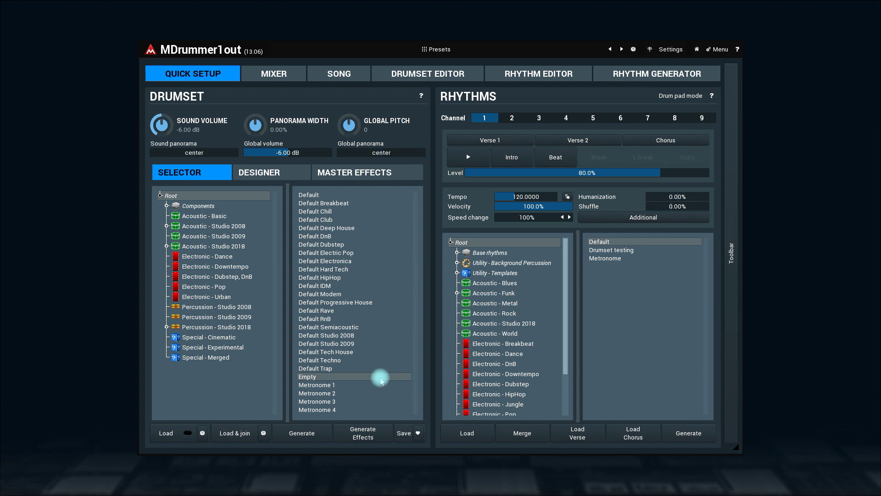
Select the Acoustic - Studio 2018 drumset and its 100 bpm Fusion 3 rhythm
left_click(220, 248)
left_click(312, 344)
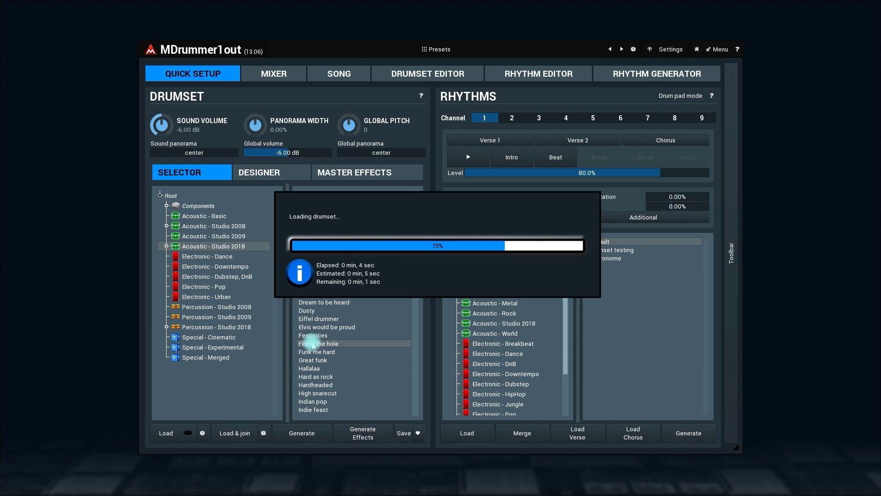
left_click(495, 323)
left_click(616, 373)
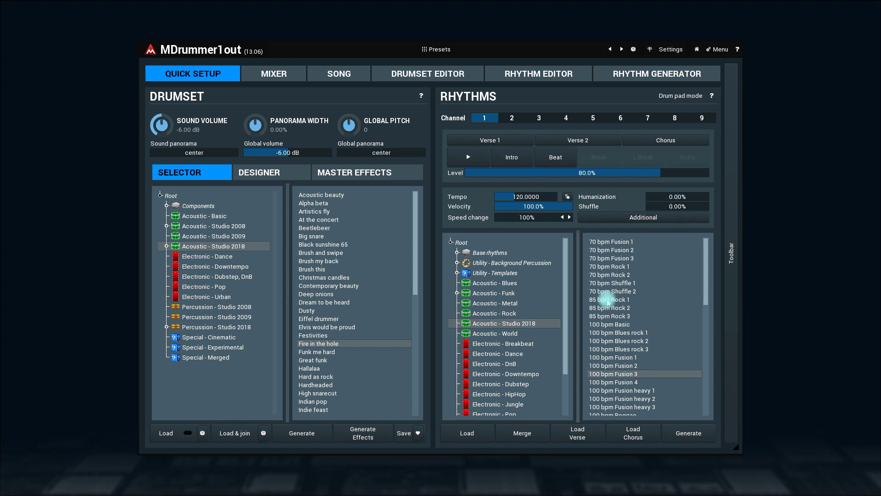
Set the tempo to 100, start the rhythm with Intro and end it with Outro
double_click(550, 197)
type("100")
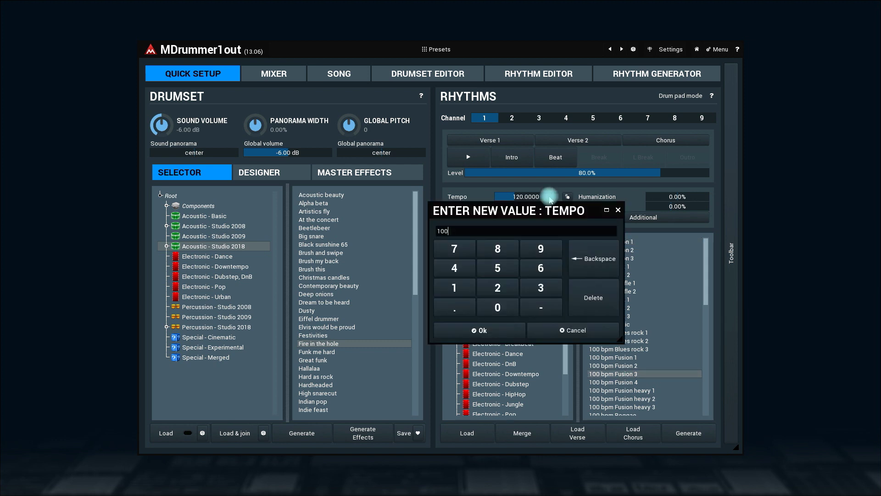
key("Return")
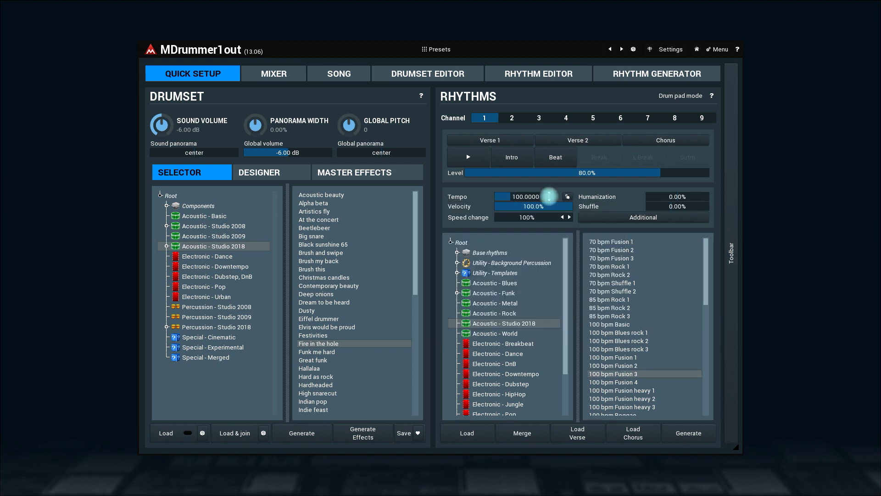
left_click(513, 164)
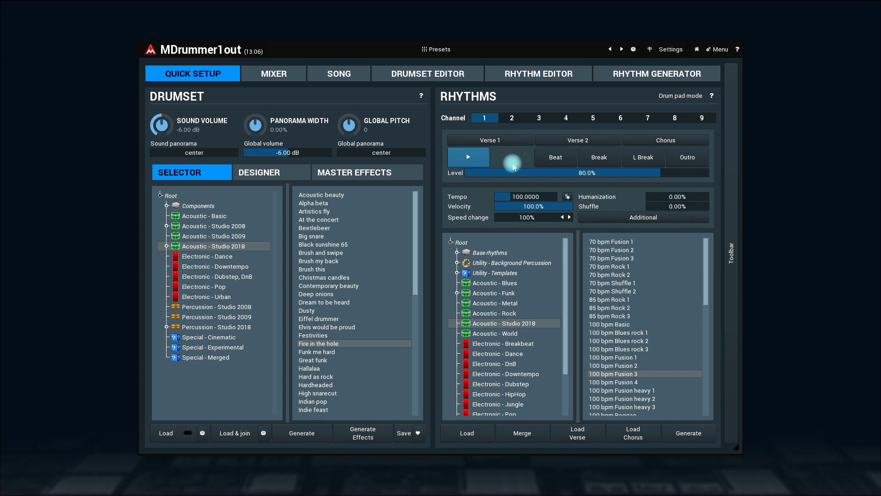
left_click(687, 159)
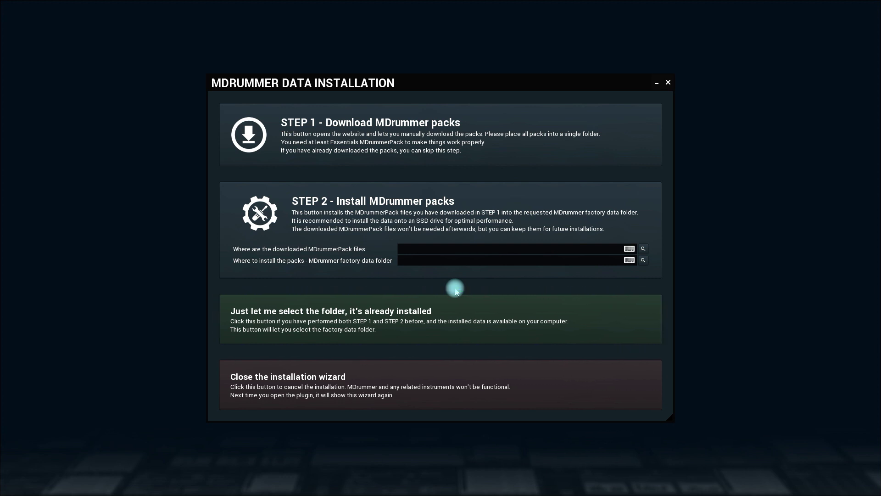
Cancel the existing-data-folder option and close the MDrummer installation wizard, leaving the drumset list empty
left_click(425, 319)
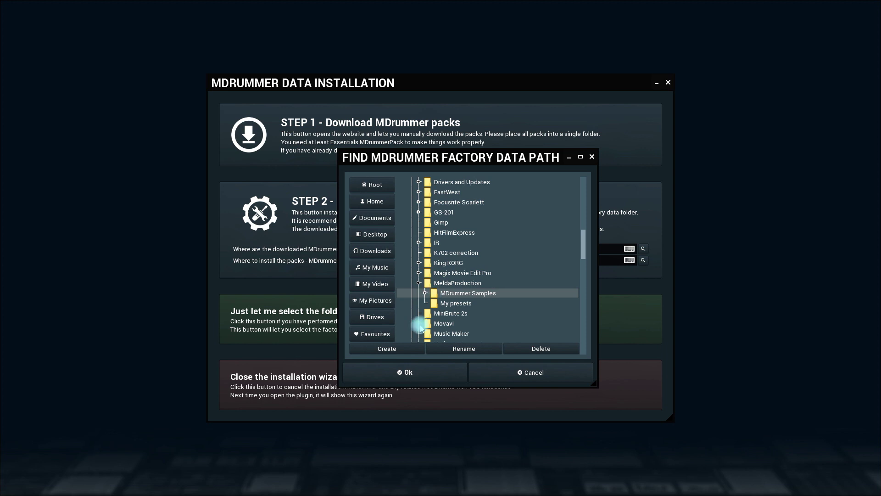
left_click(404, 371)
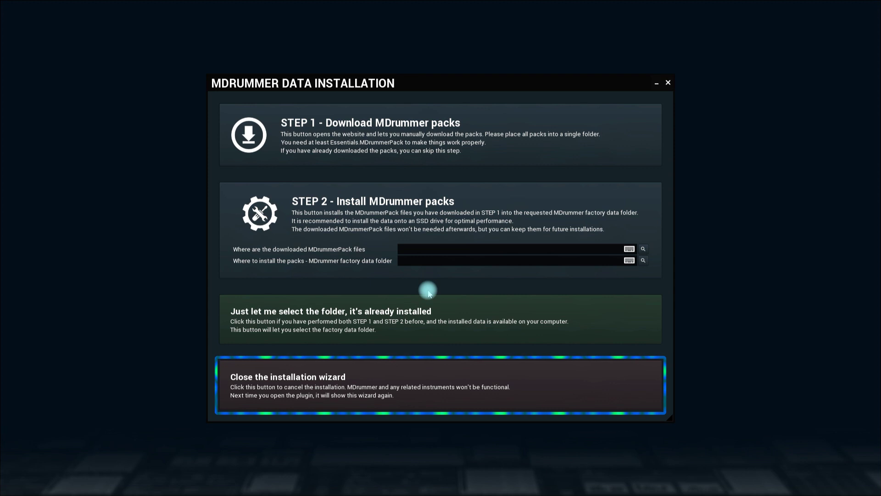
left_click(414, 376)
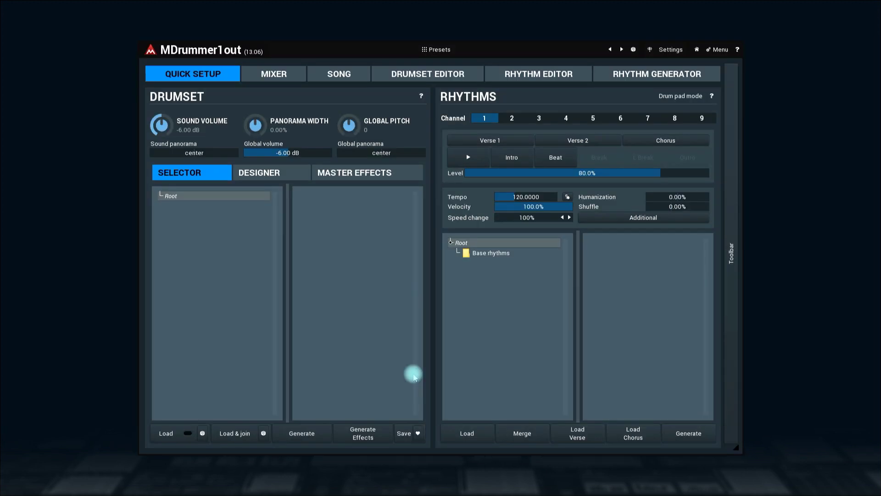